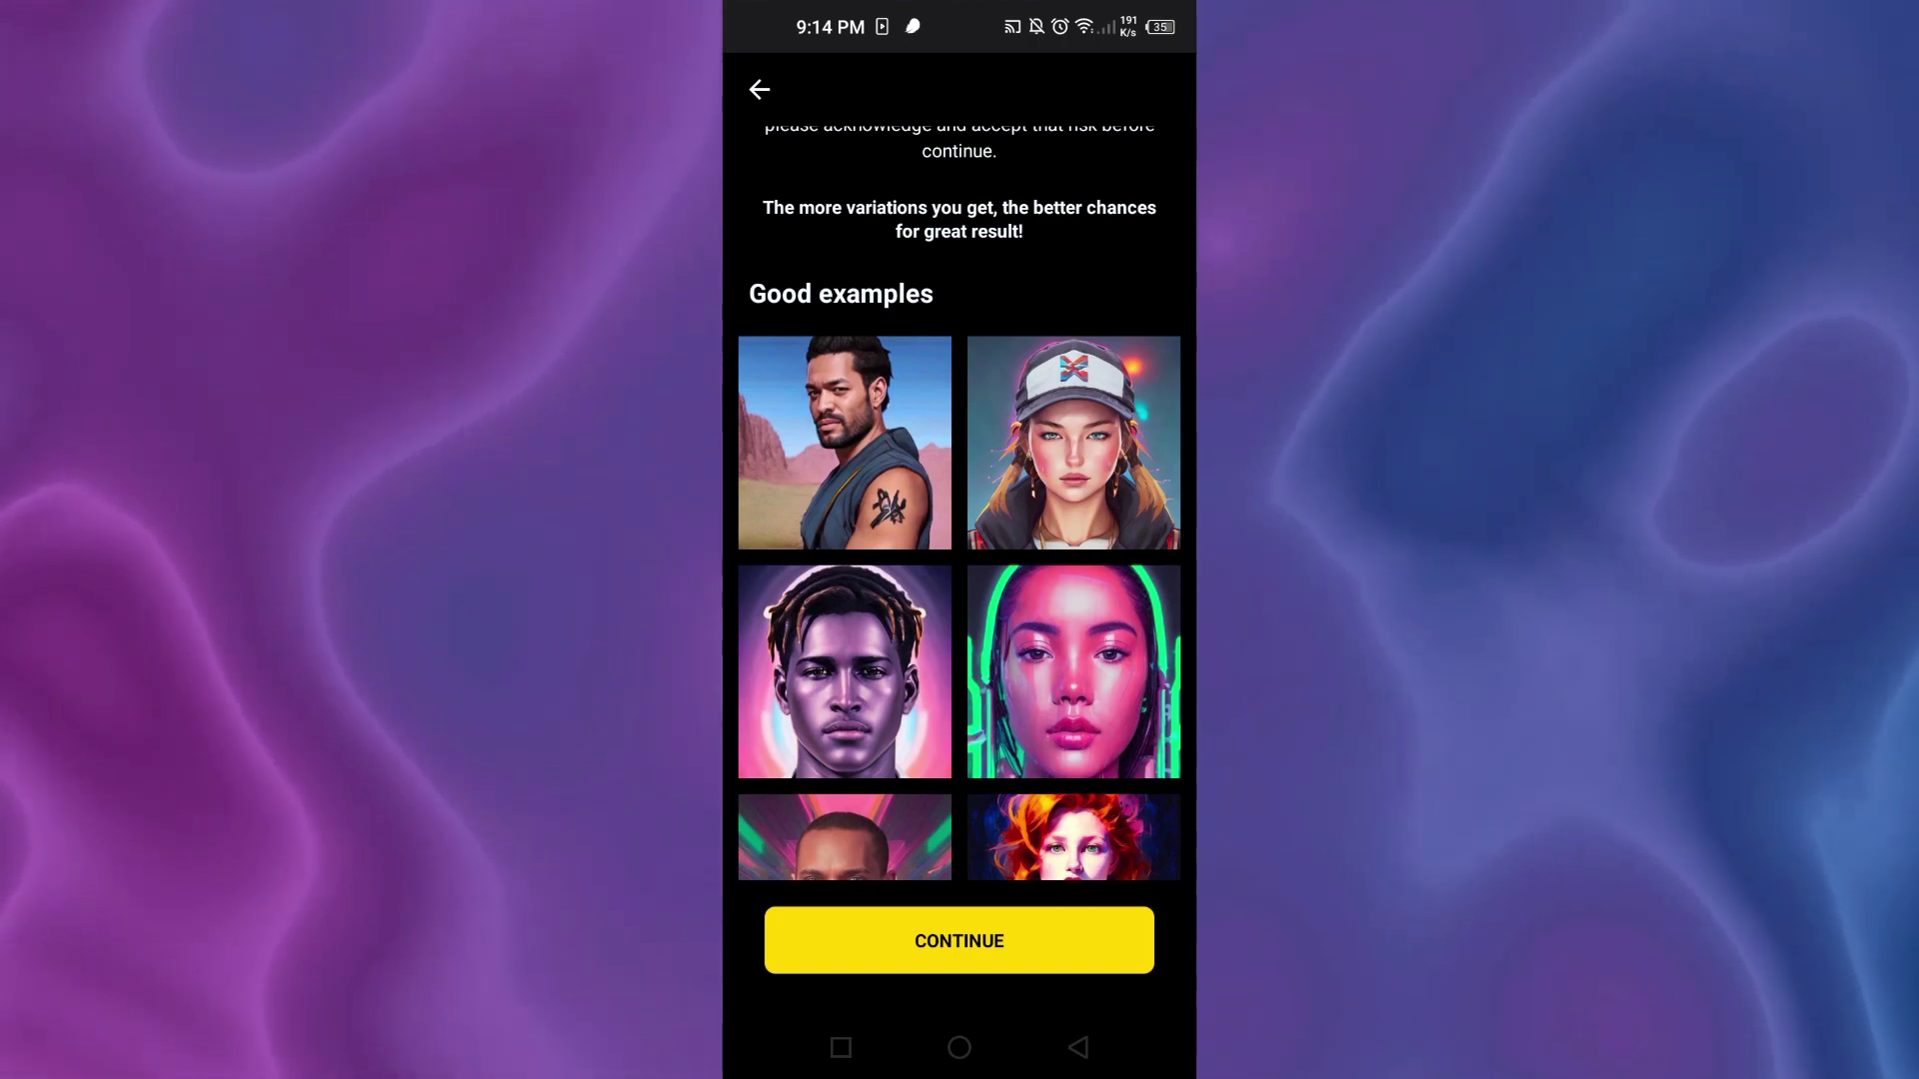
{"action": "scroll", "coordinate": [960, 504], "scroll_direction": "down", "scroll_amount": 5}
{"action": "scroll", "coordinate": [959, 505], "scroll_direction": "up", "scroll_amount": 5}
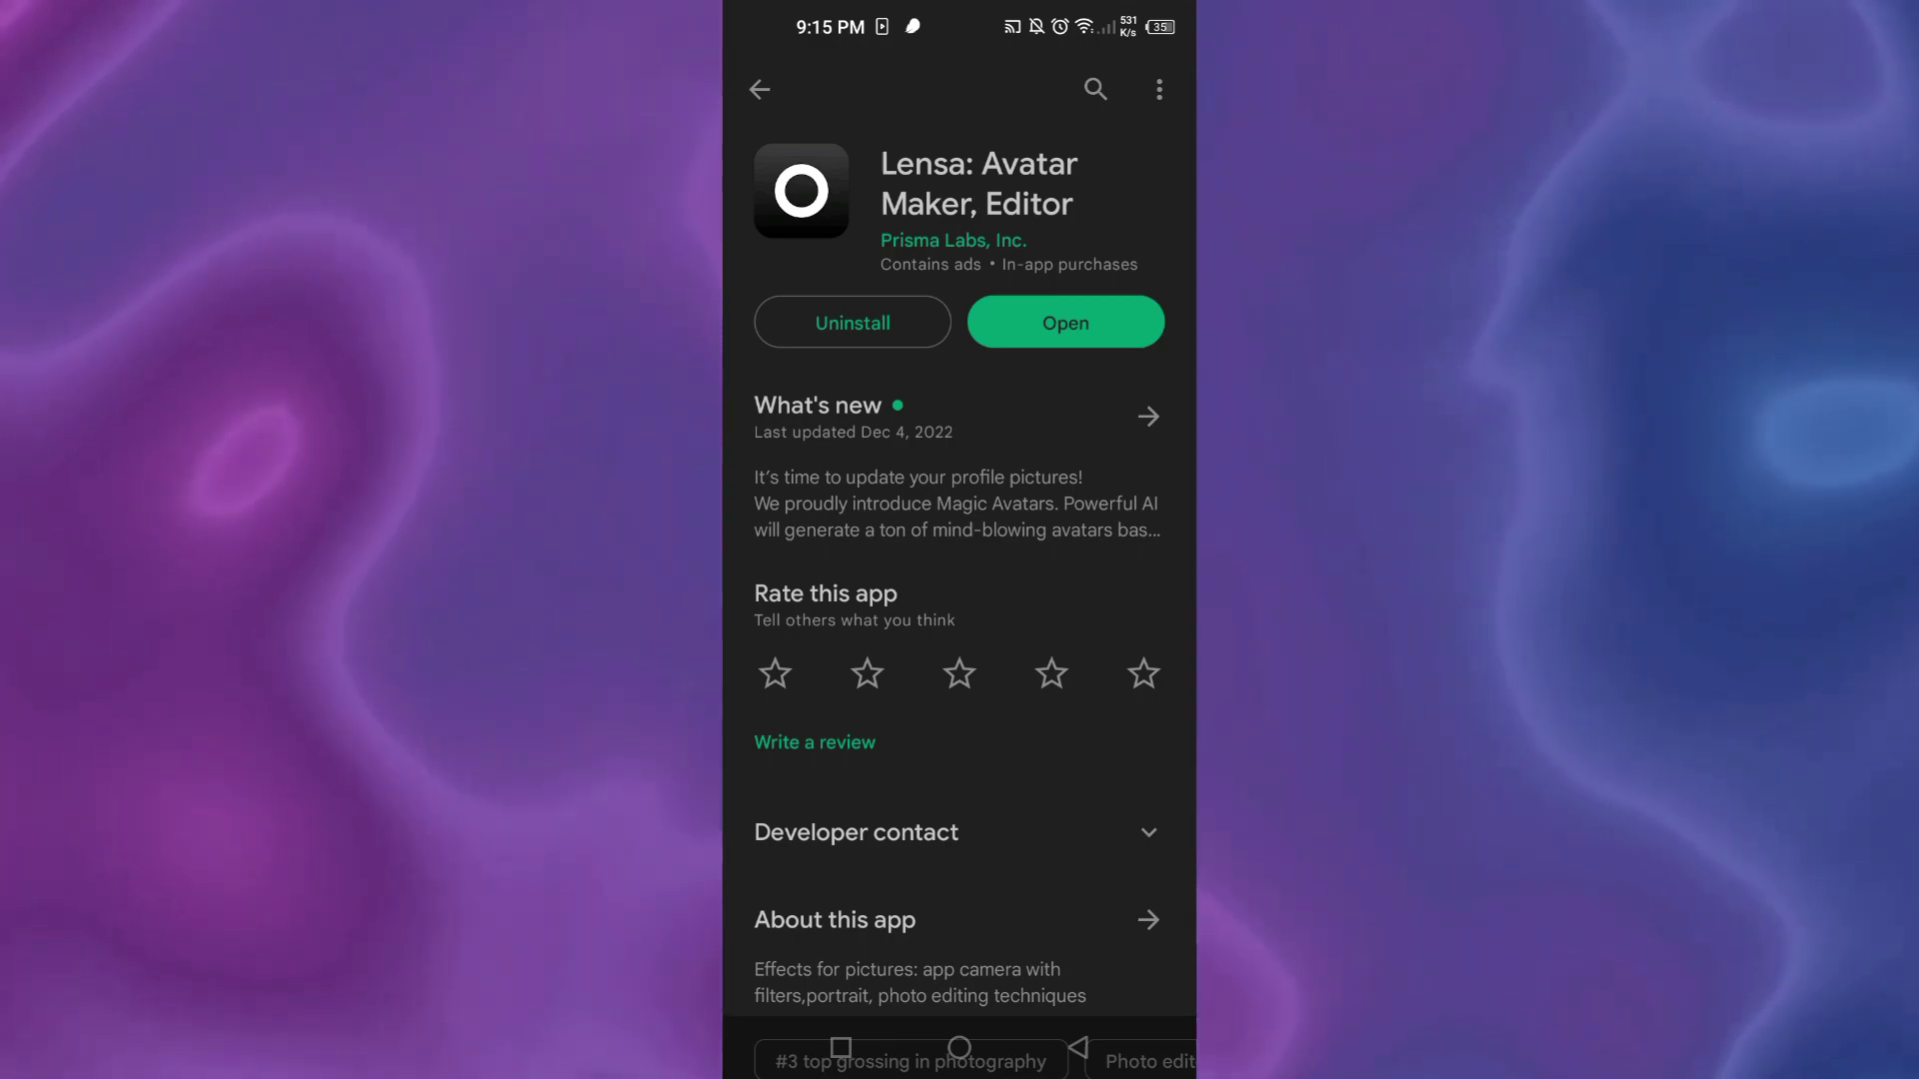
{"action": "scroll", "coordinate": [960, 599], "scroll_direction": "down", "scroll_amount": 5}
{"action": "scroll", "coordinate": [960, 600], "scroll_direction": "up", "scroll_amount": 5}
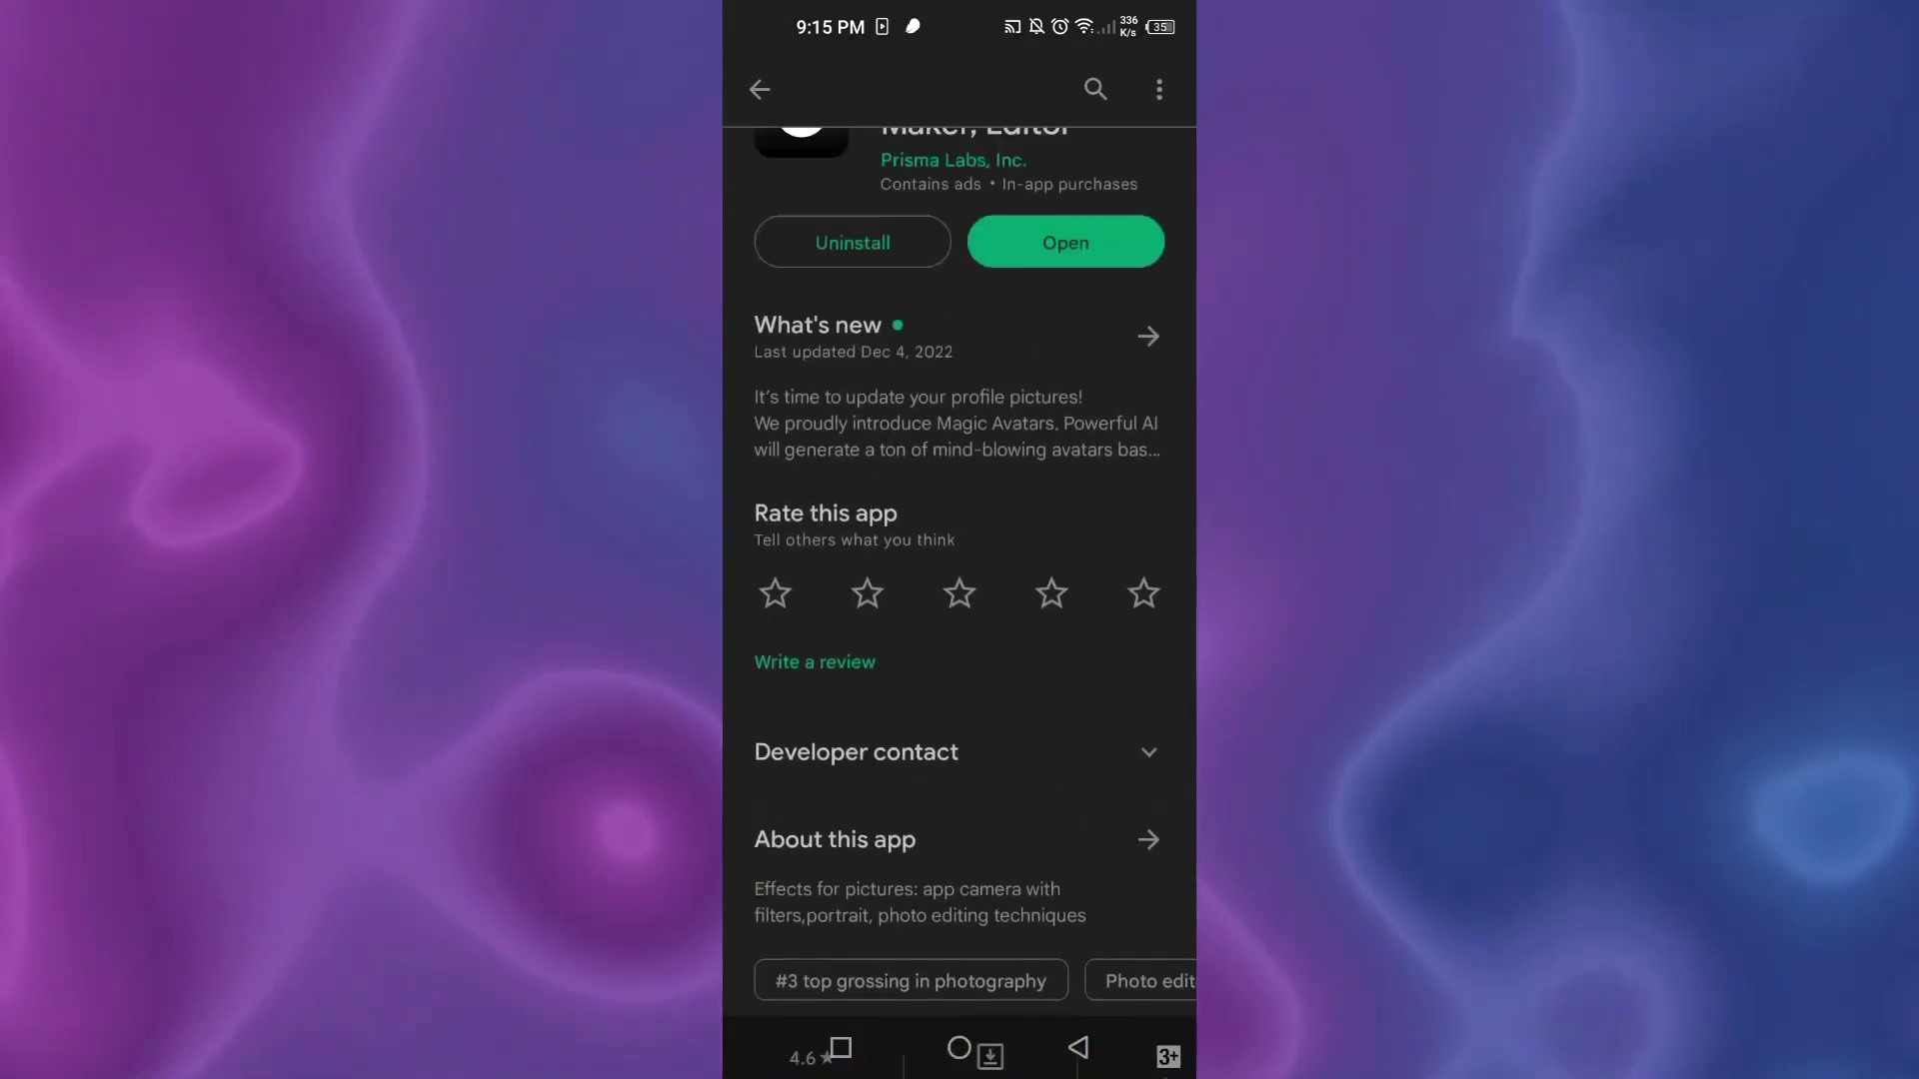
Step: Launch the installed Lensa: Avatar Maker app from its Play Store page
{"action": "left_click", "coordinate": [1064, 322]}
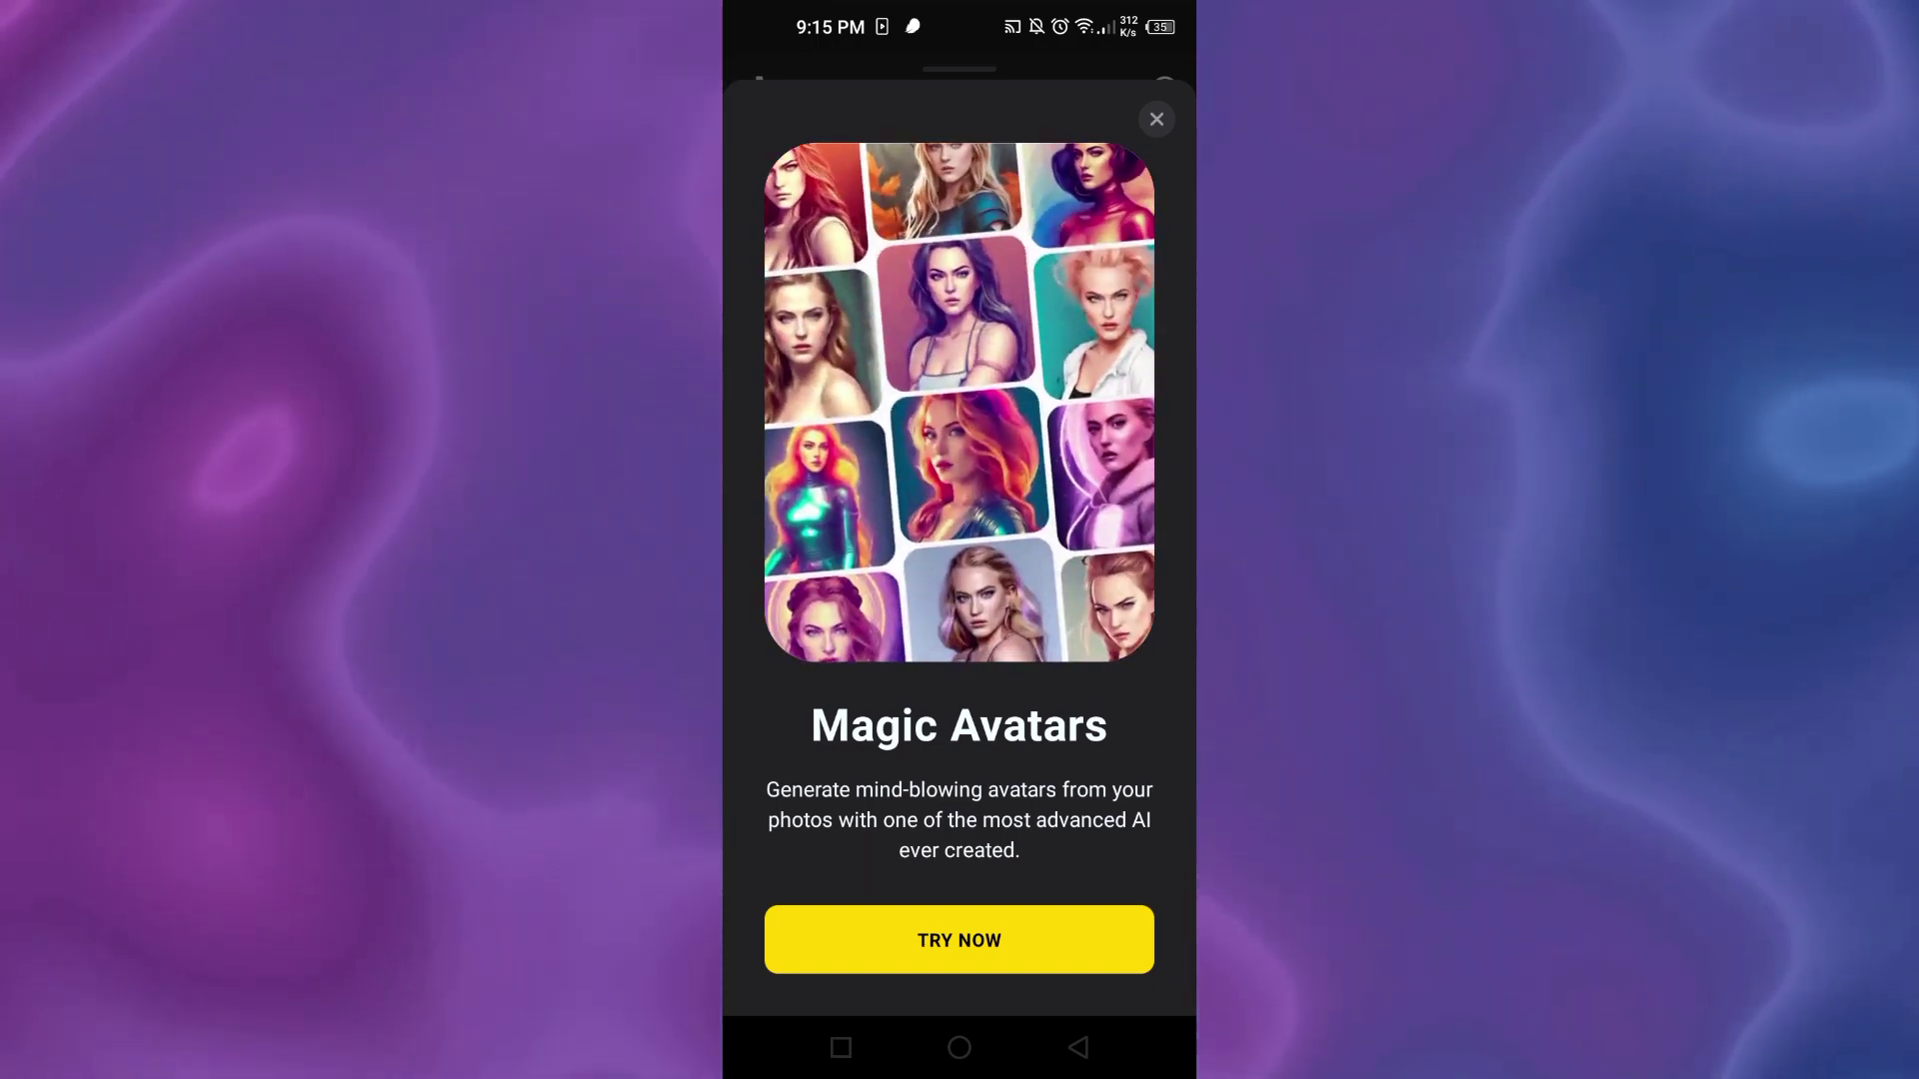
Step: Start Magic Avatars and continue past the examples to the photo upload guidelines
{"action": "left_click", "coordinate": [960, 940]}
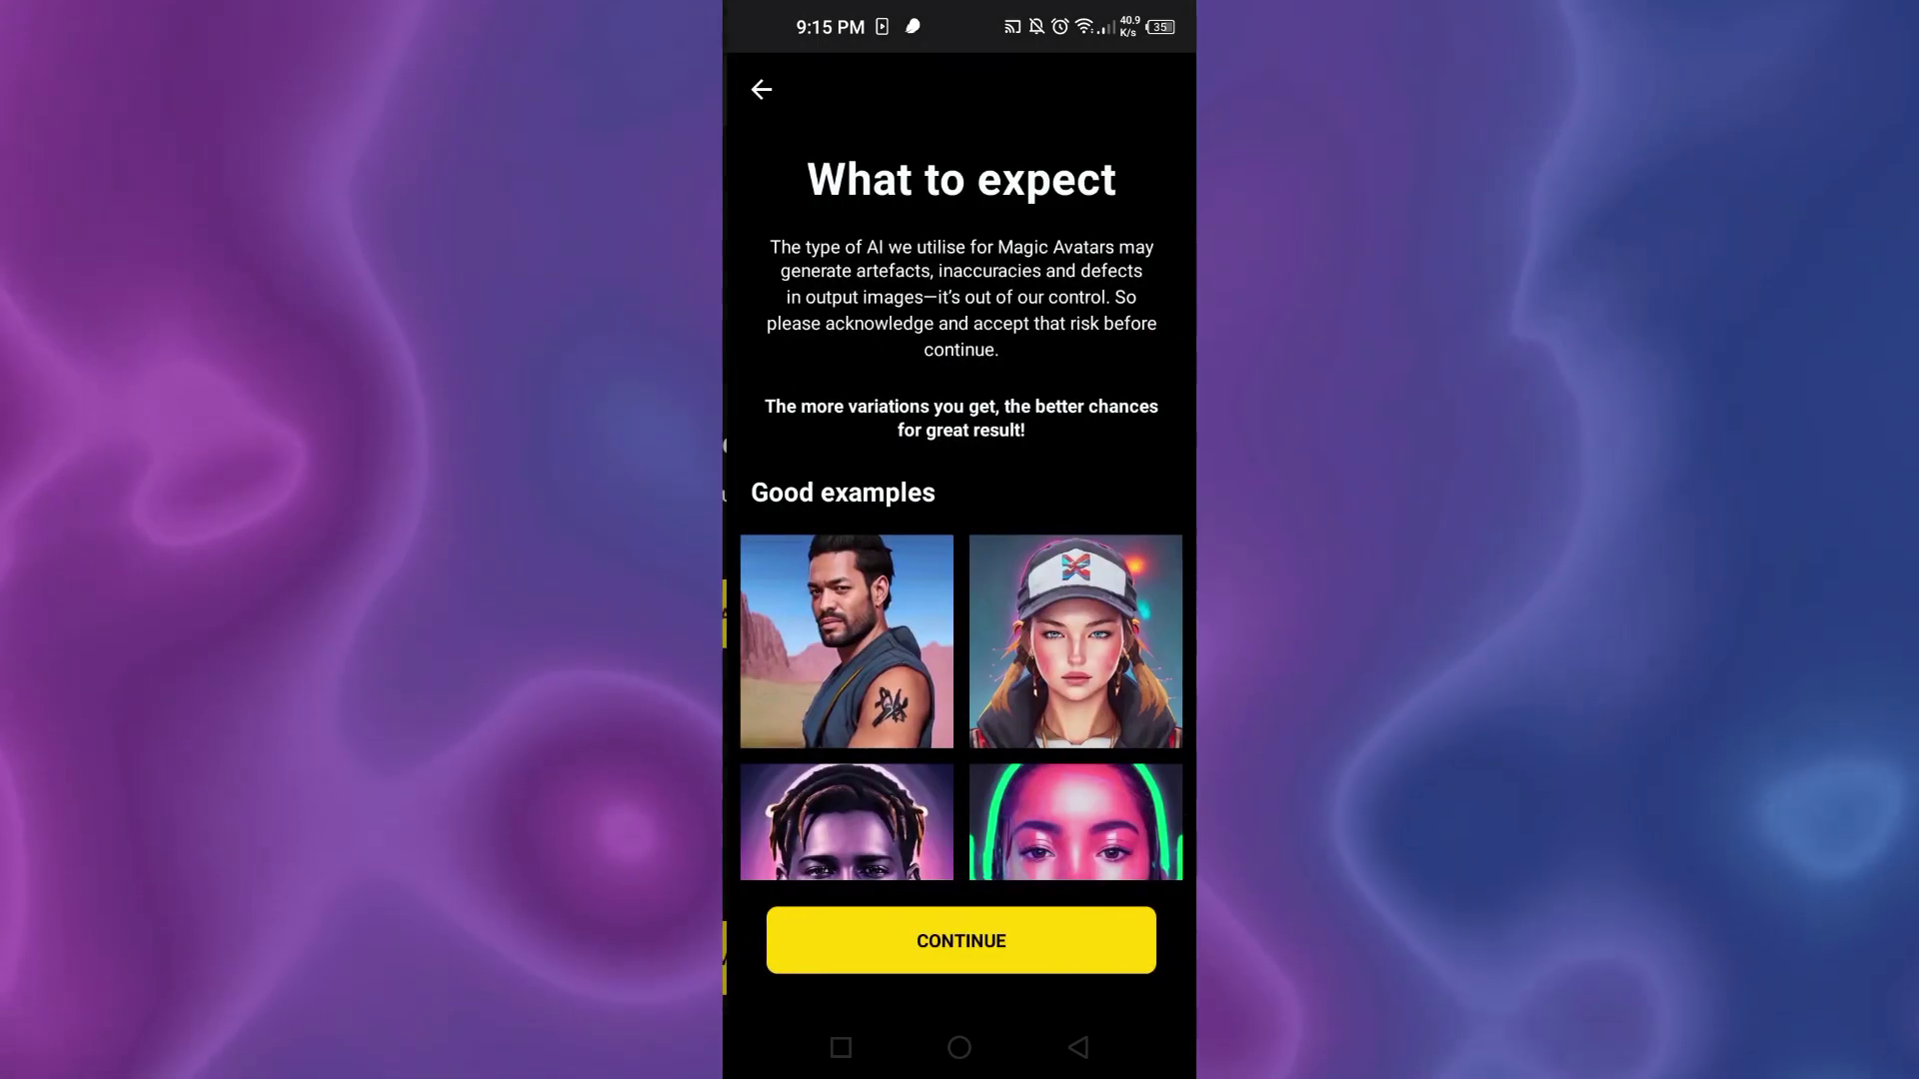
{"action": "scroll", "coordinate": [960, 599], "scroll_direction": "down", "scroll_amount": 5}
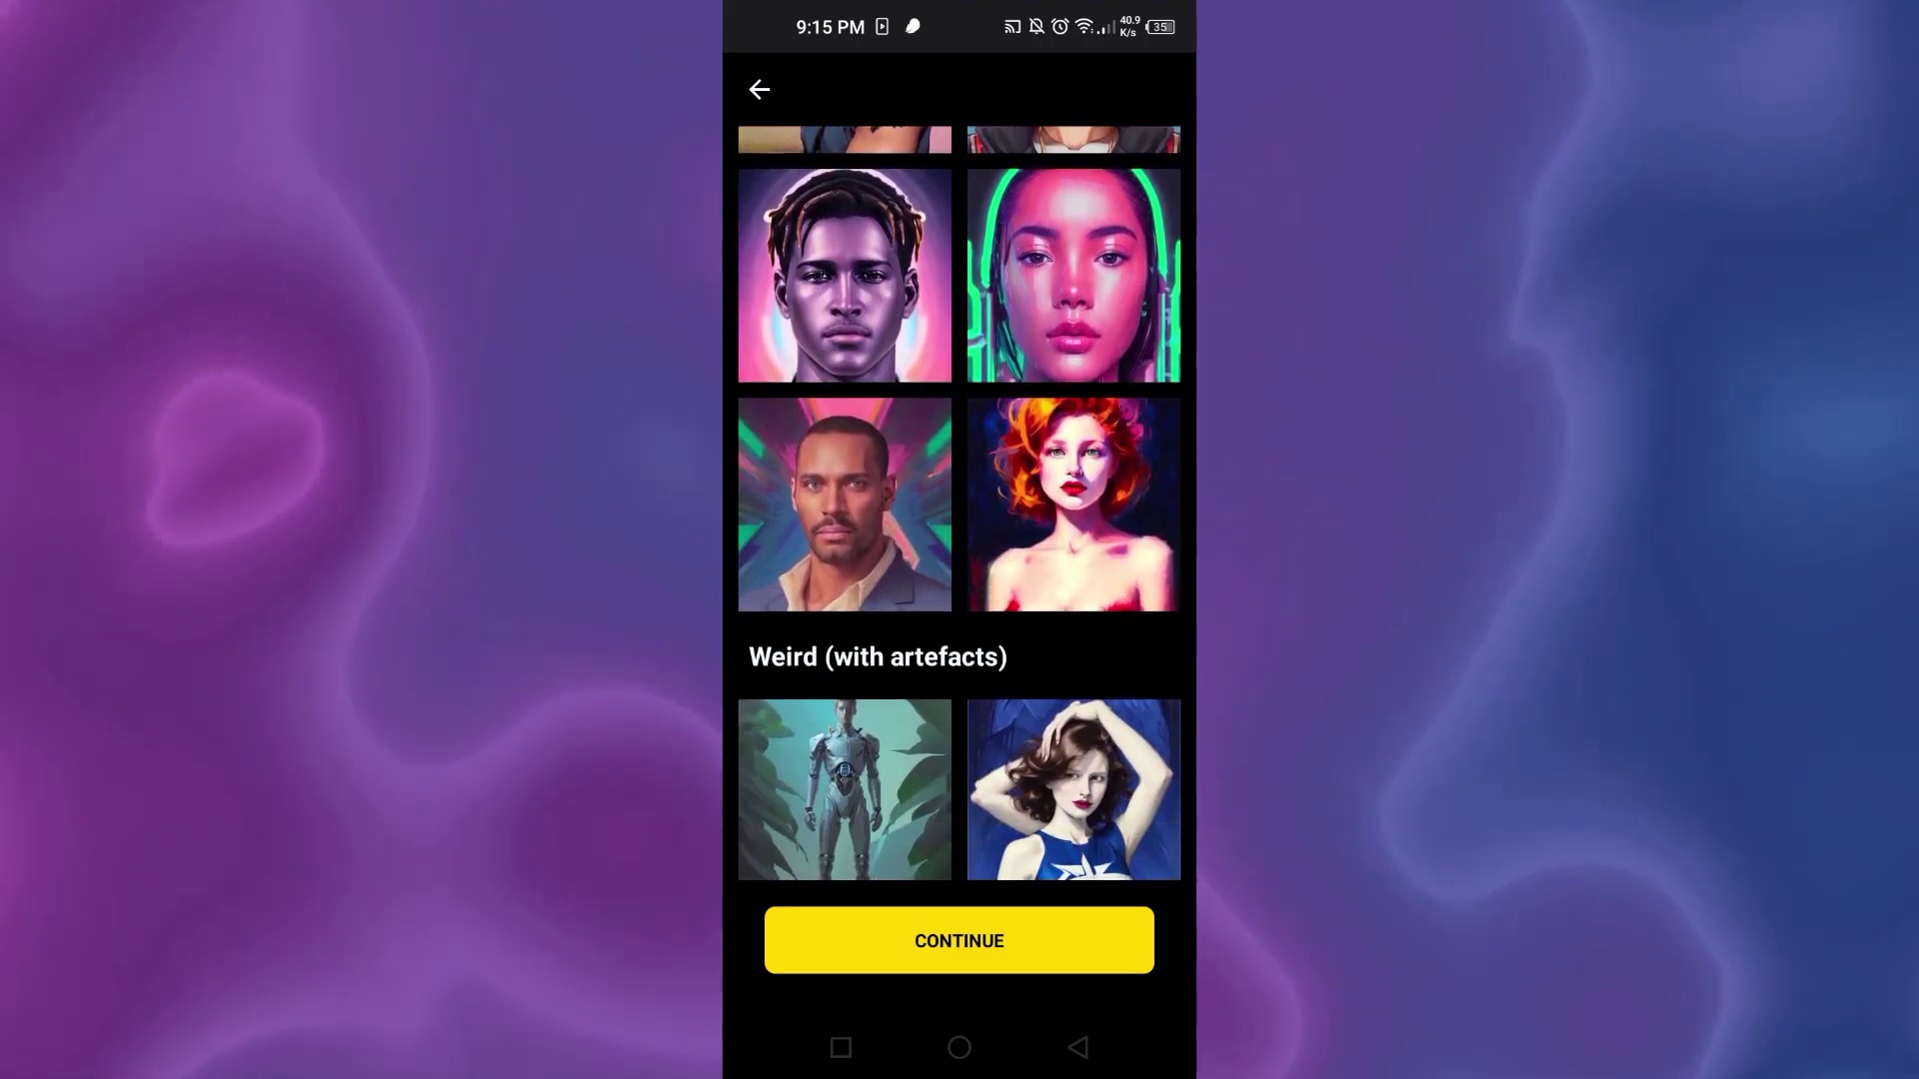
{"action": "scroll", "coordinate": [959, 599], "scroll_direction": "up", "scroll_amount": 3}
{"action": "left_click", "coordinate": [959, 940]}
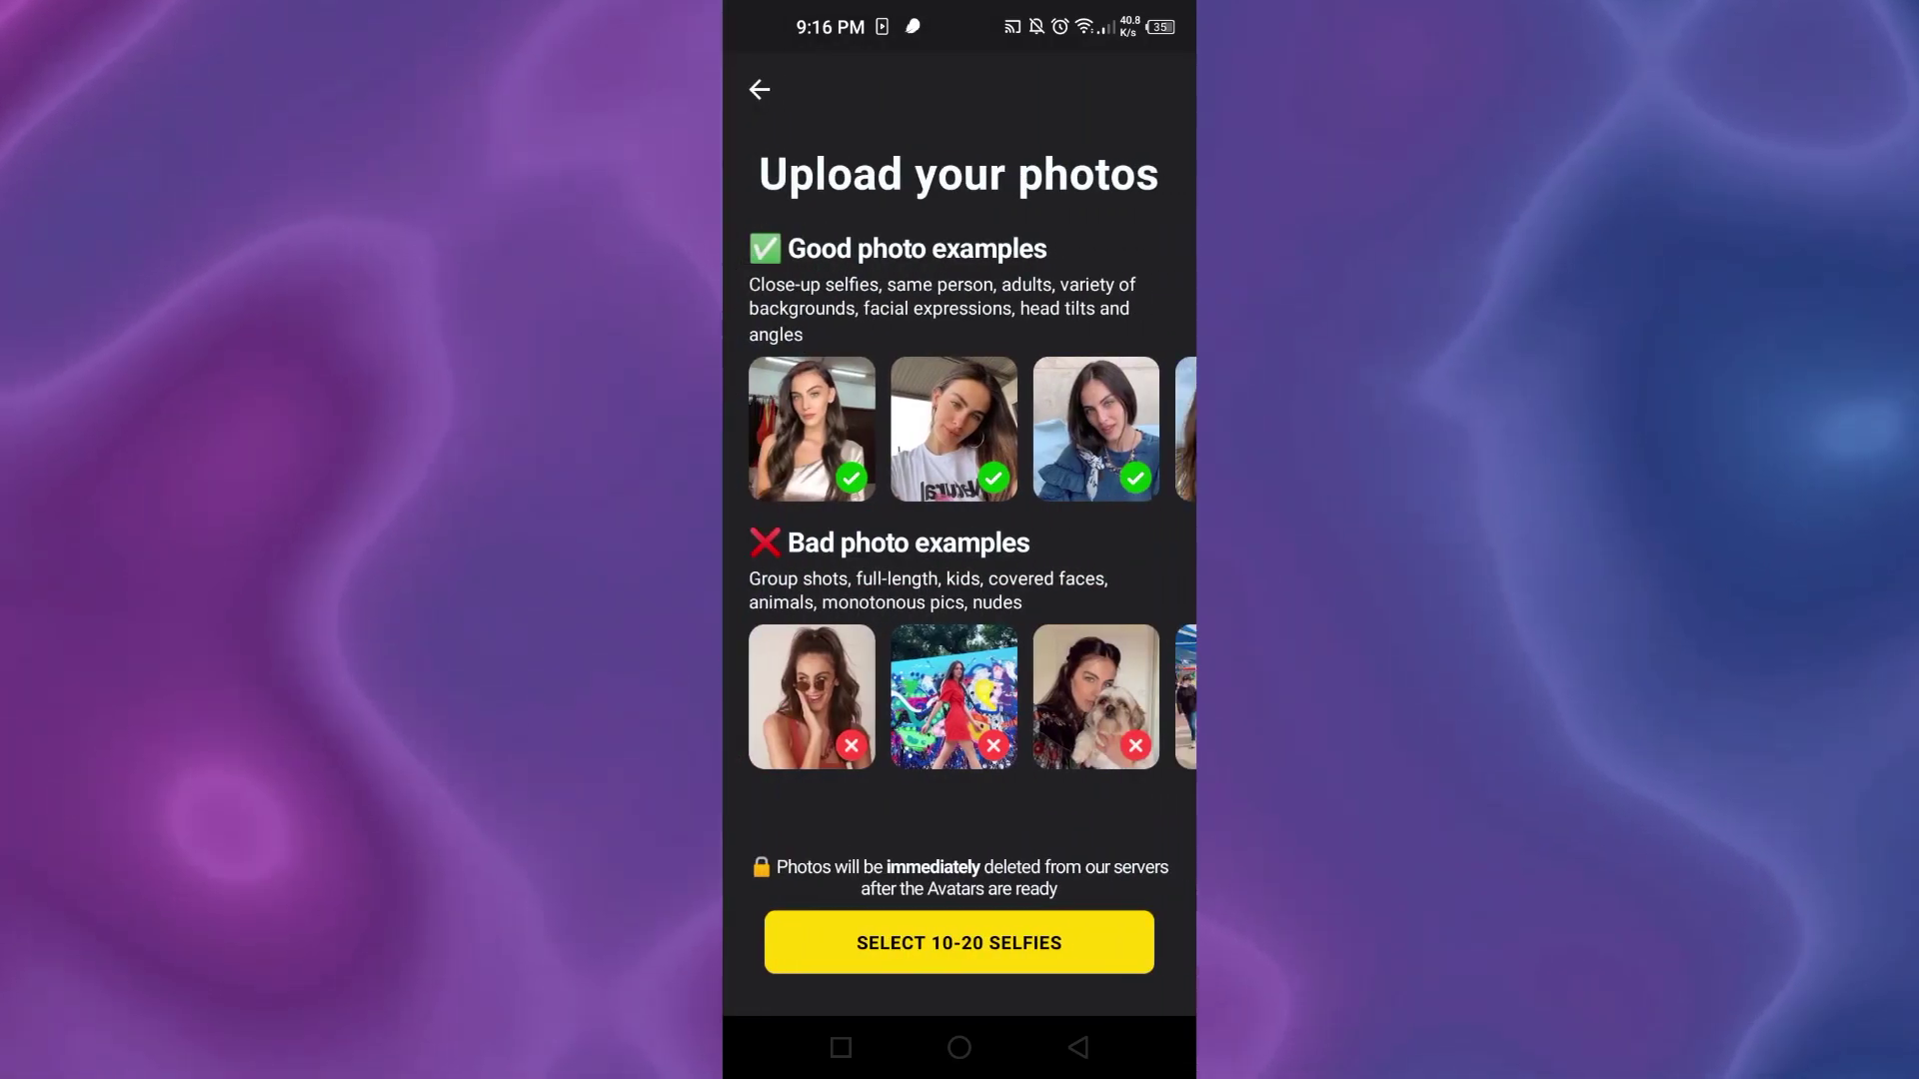